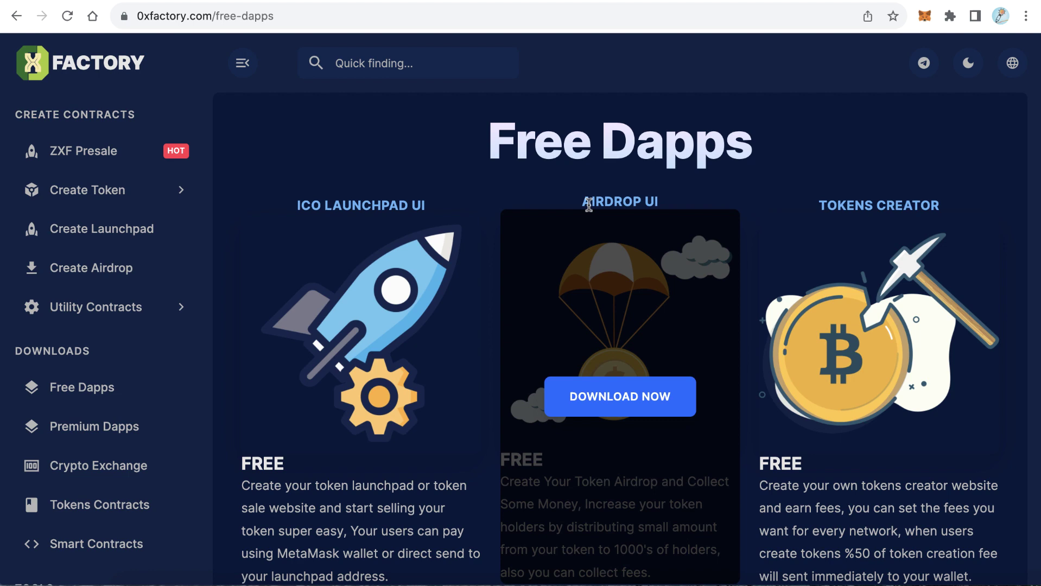
Confirm Airdrop-UI.zip is in the local download folder, then return to the browser
{"action": "left_click_drag", "start_coordinate": [591, 201], "coordinate": [646, 202]}
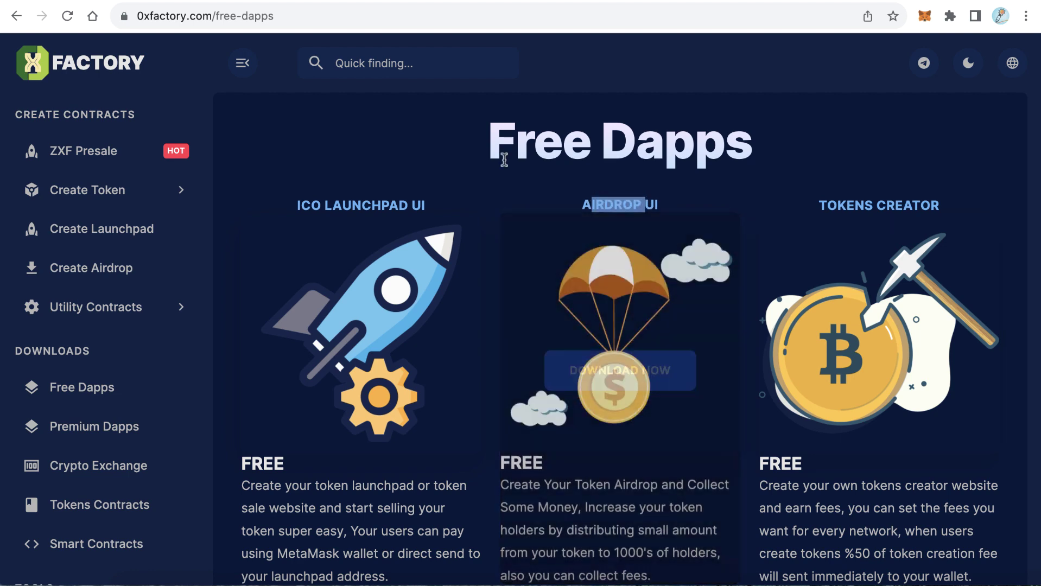
{"action": "left_click", "coordinate": [567, 191]}
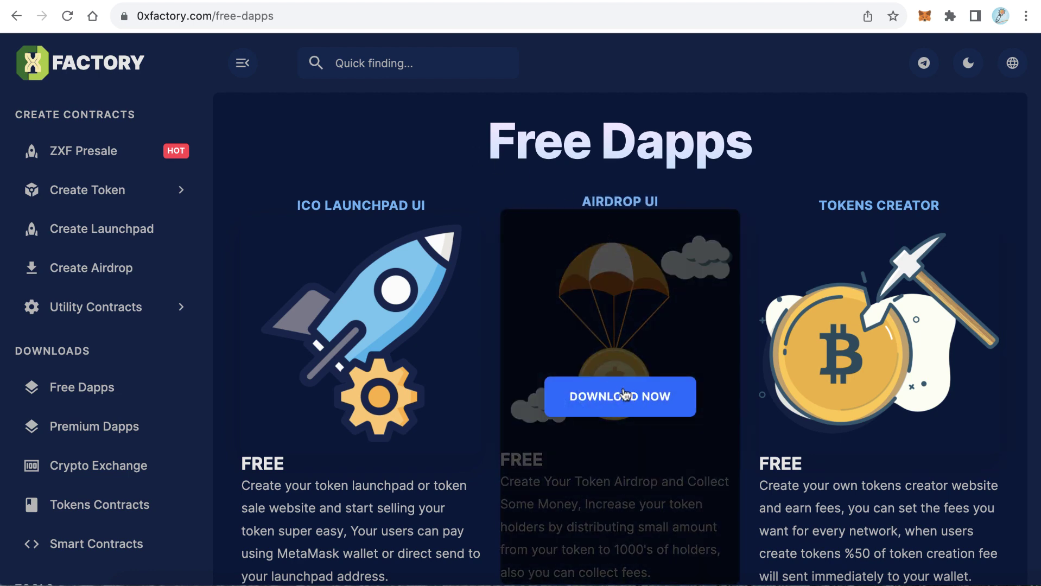
{"action": "left_click", "coordinate": [154, 582]}
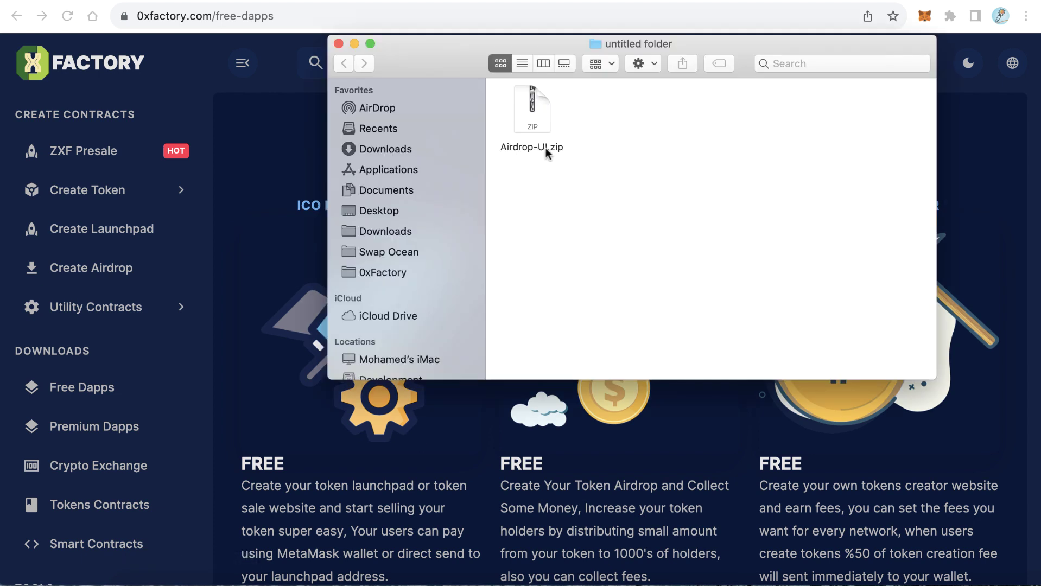
{"action": "left_click", "coordinate": [297, 121]}
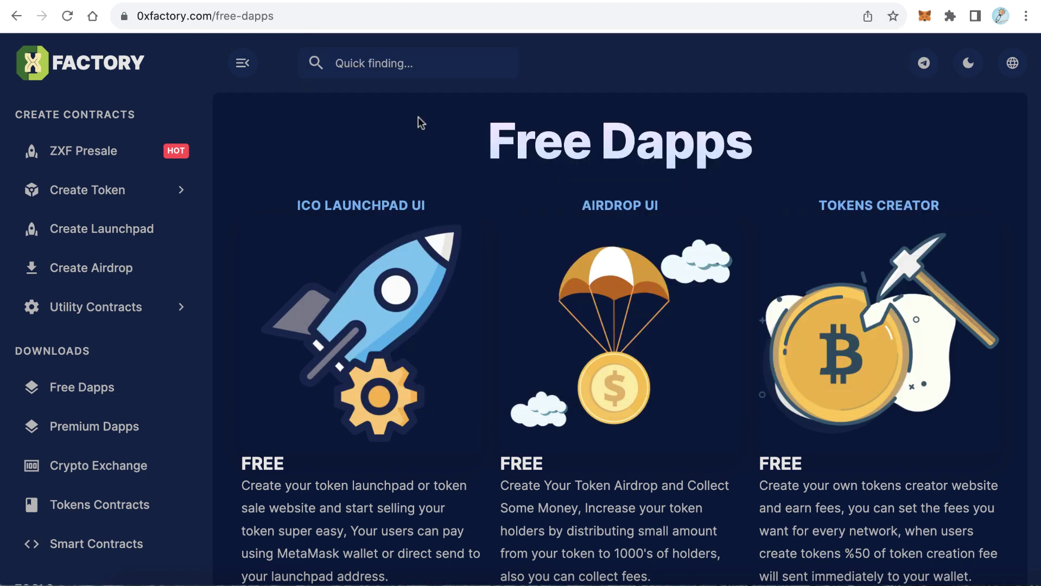
Go from the dexcreator.com hosting dashboard to the Domains > Subdomains page
{"action": "left_click", "coordinate": [175, 2]}
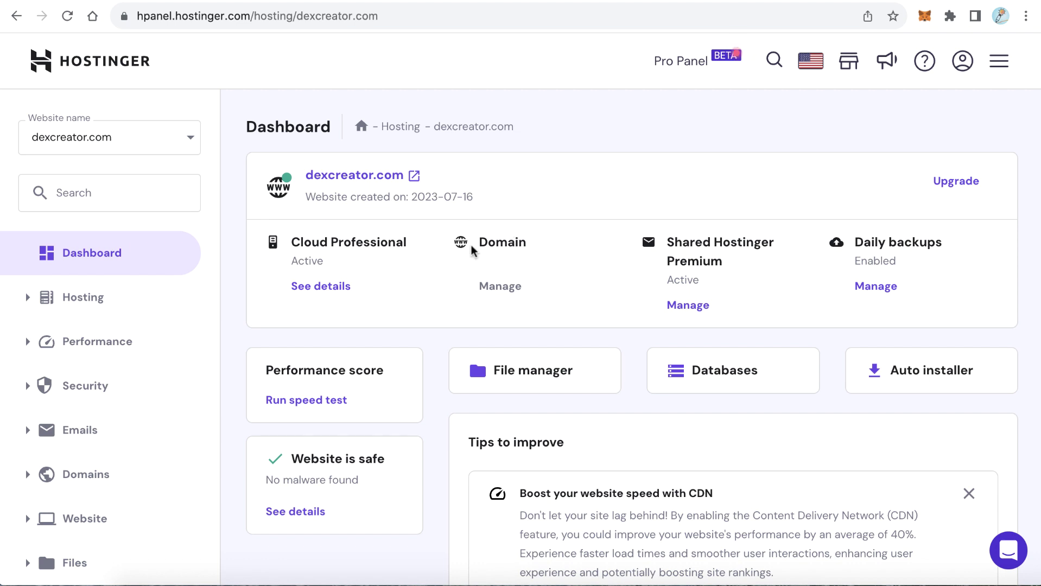
{"action": "scroll", "coordinate": [472, 251], "scroll_direction": "down", "scroll_amount": 2}
{"action": "scroll", "coordinate": [472, 251], "scroll_direction": "down", "scroll_amount": 3}
{"action": "scroll", "coordinate": [472, 251], "scroll_direction": "up", "scroll_amount": 6}
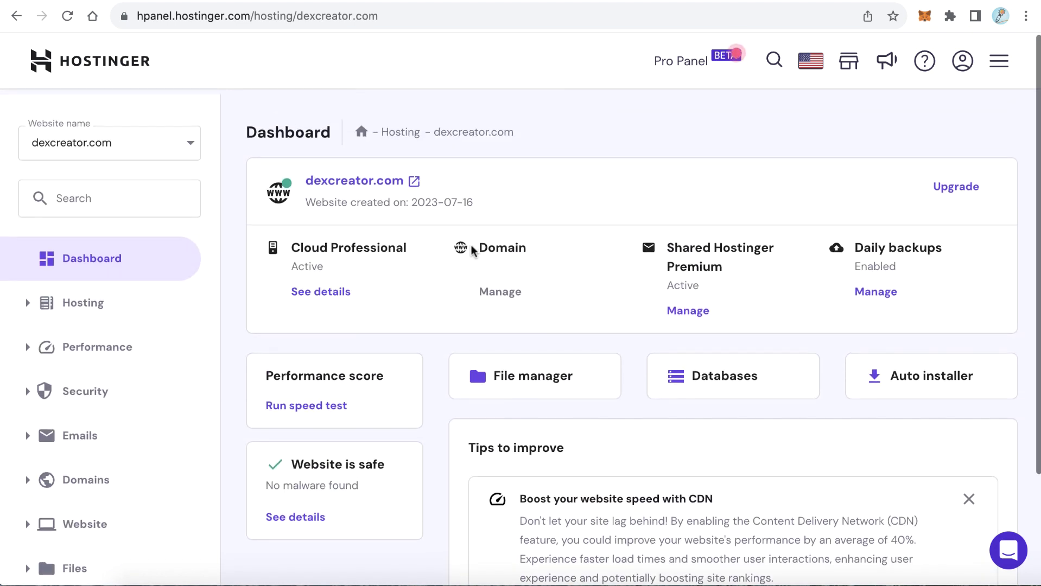
{"action": "scroll", "coordinate": [152, 304], "scroll_direction": "down", "scroll_amount": 2}
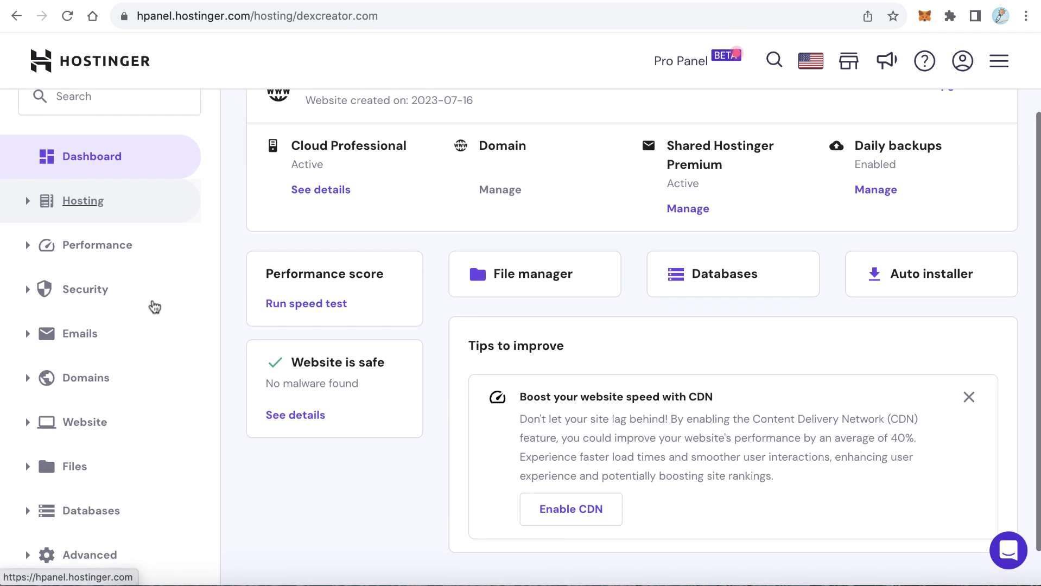
{"action": "scroll", "coordinate": [140, 315], "scroll_direction": "down", "scroll_amount": 1}
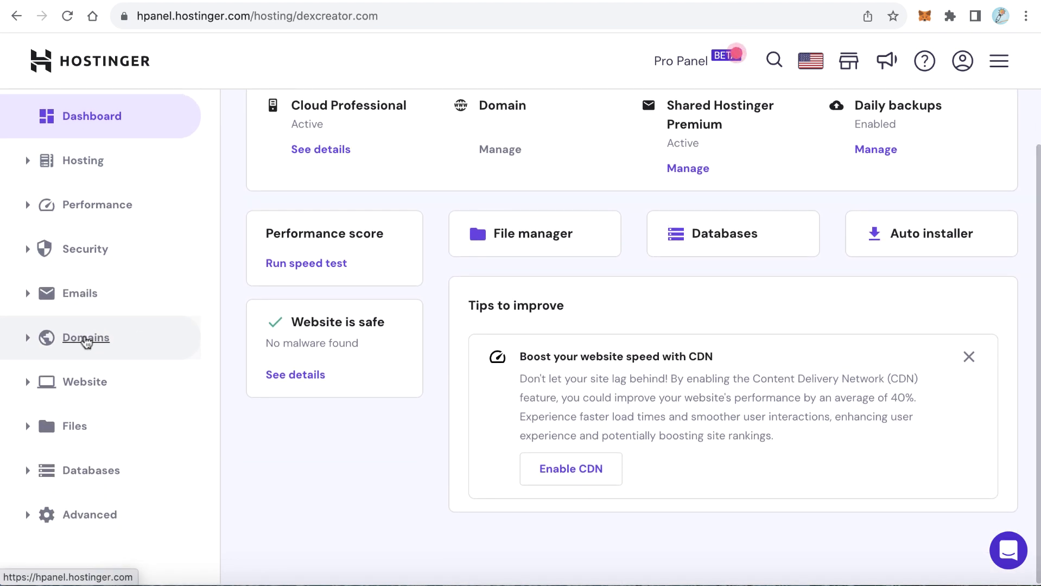
{"action": "left_click", "coordinate": [85, 339]}
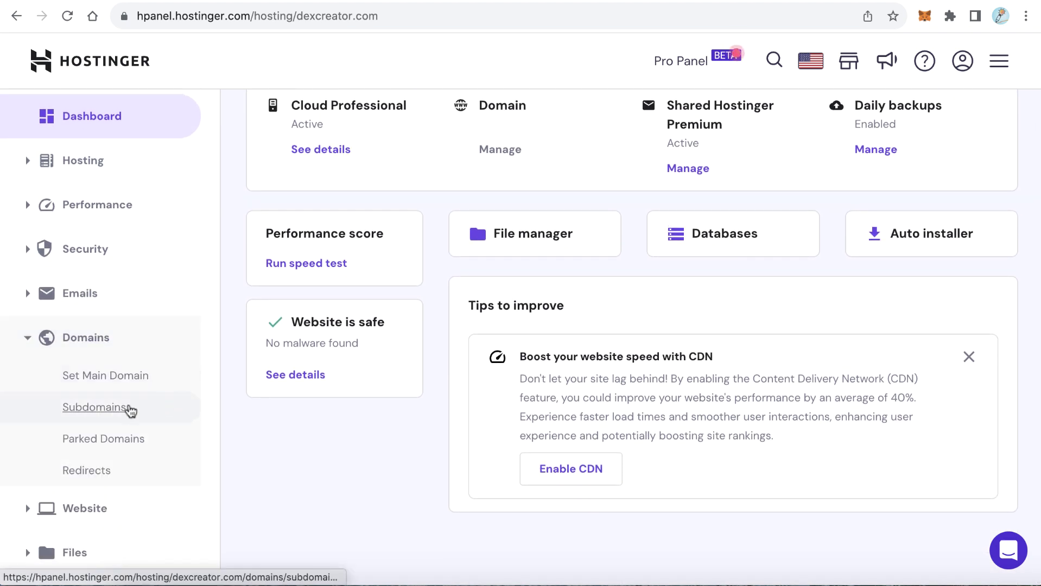
{"action": "left_click", "coordinate": [96, 408]}
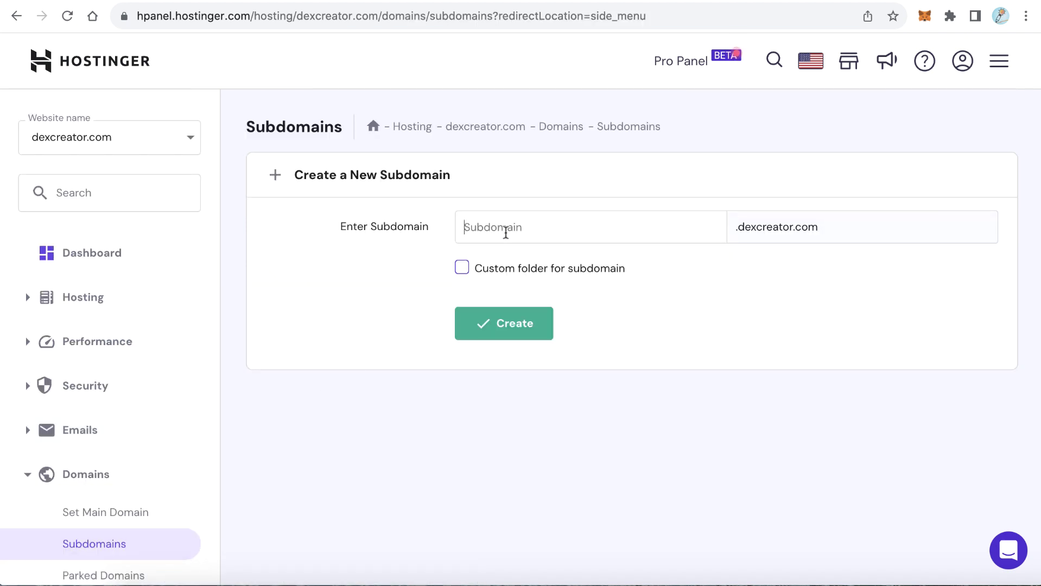
Create the subdomain 'airdrop' for dexcreator.com
{"action": "type", "text": "ai"}
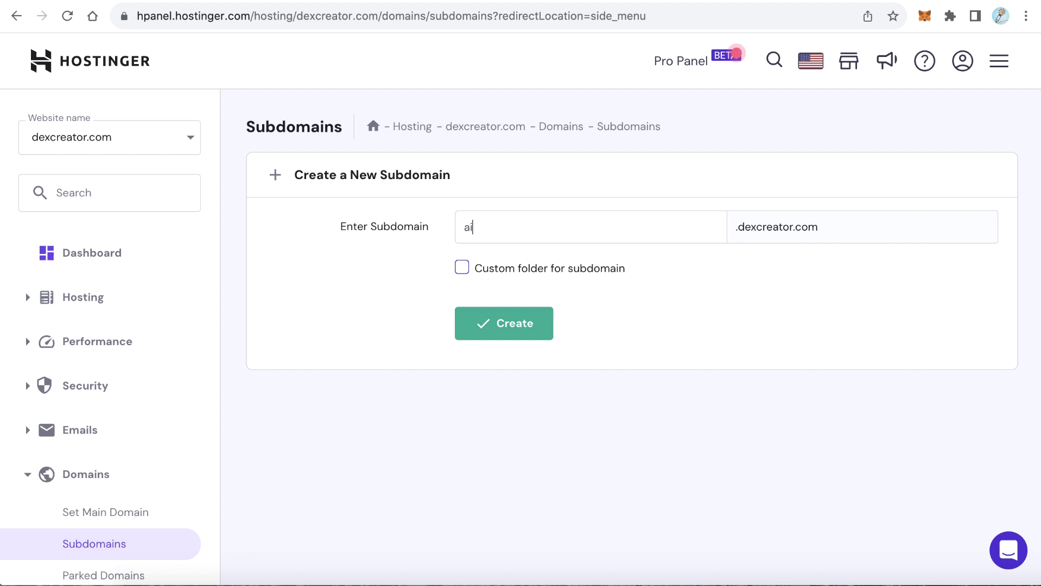
{"action": "type", "text": "rdrop"}
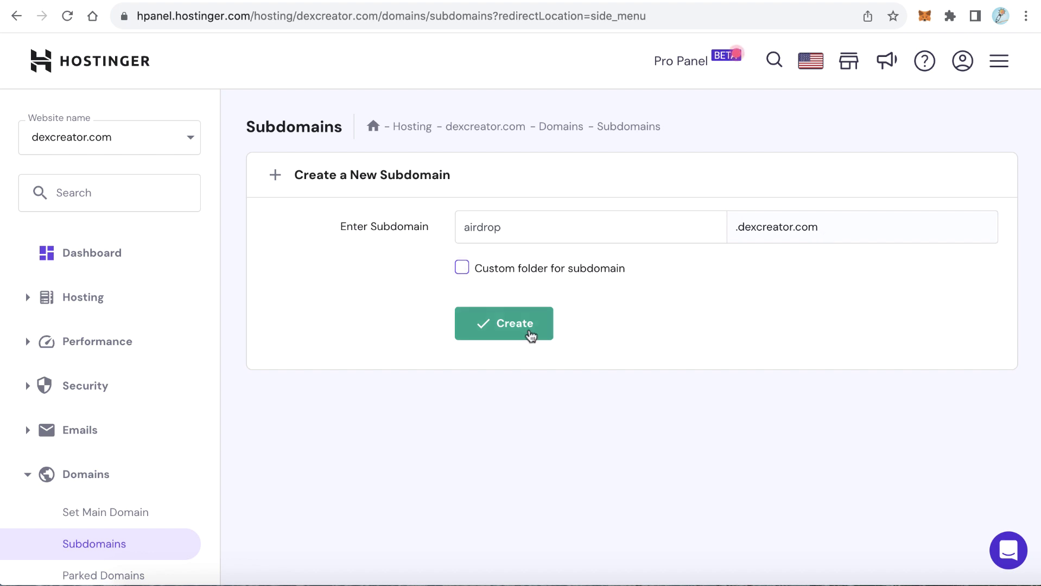
{"action": "left_click", "coordinate": [495, 326]}
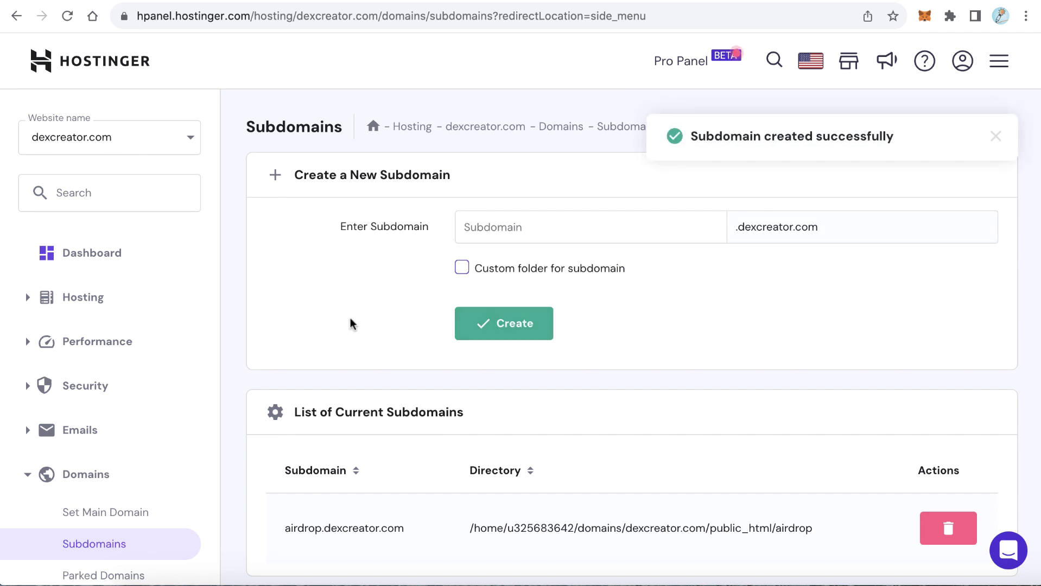
{"action": "scroll", "coordinate": [351, 324], "scroll_direction": "down", "scroll_amount": 2}
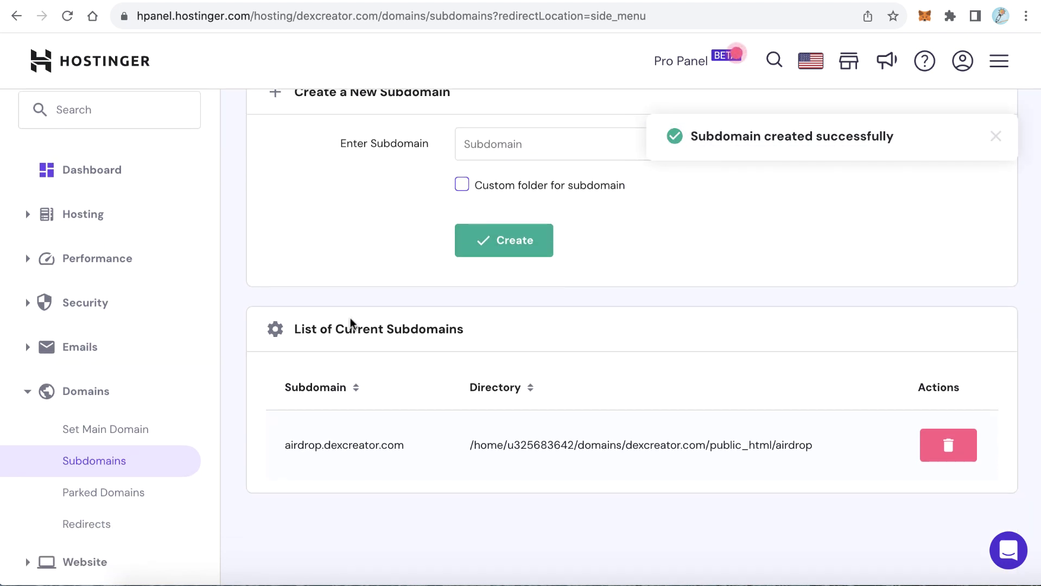
{"action": "scroll", "coordinate": [350, 324], "scroll_direction": "up", "scroll_amount": 3}
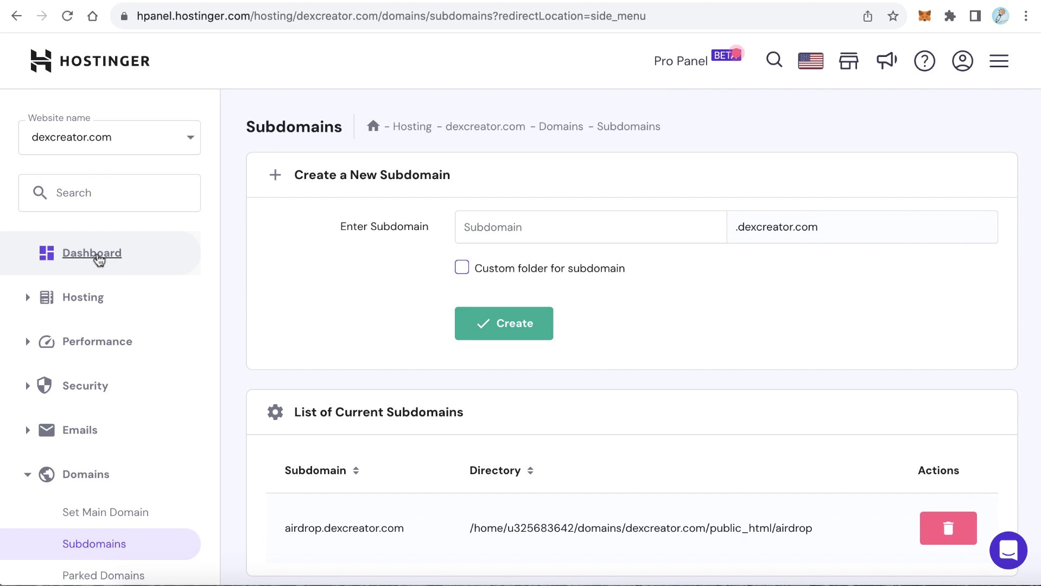
Open the File Manager and browse to public_html/airdrop
{"action": "left_click", "coordinate": [96, 256]}
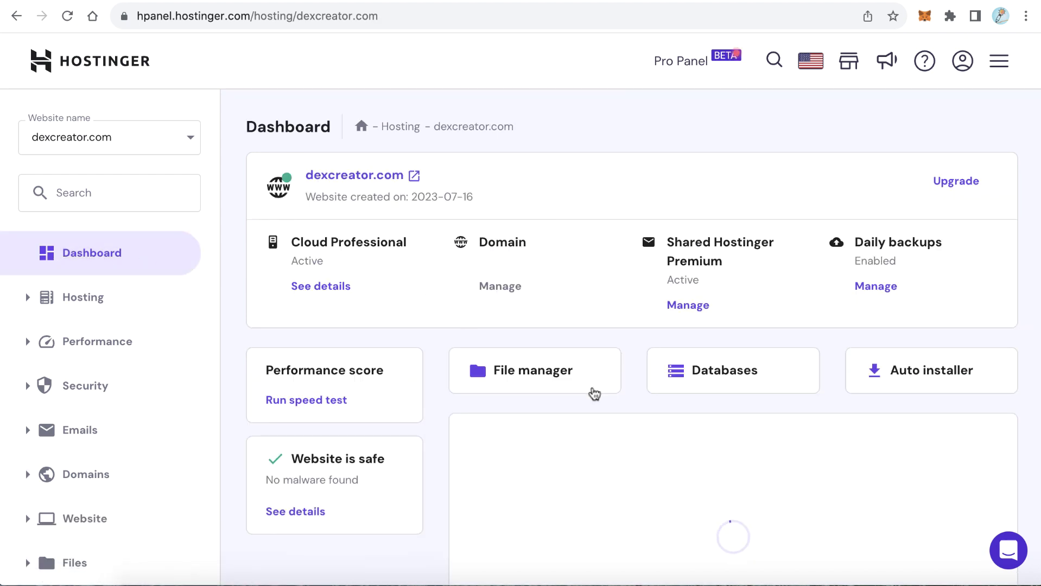
{"action": "left_click", "coordinate": [519, 380]}
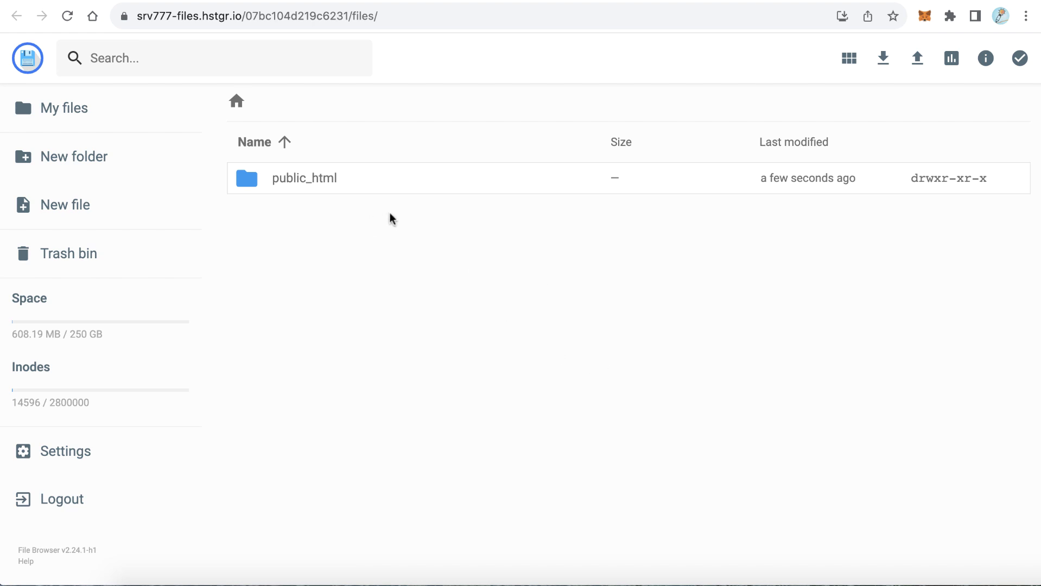
{"action": "double_click", "coordinate": [409, 188]}
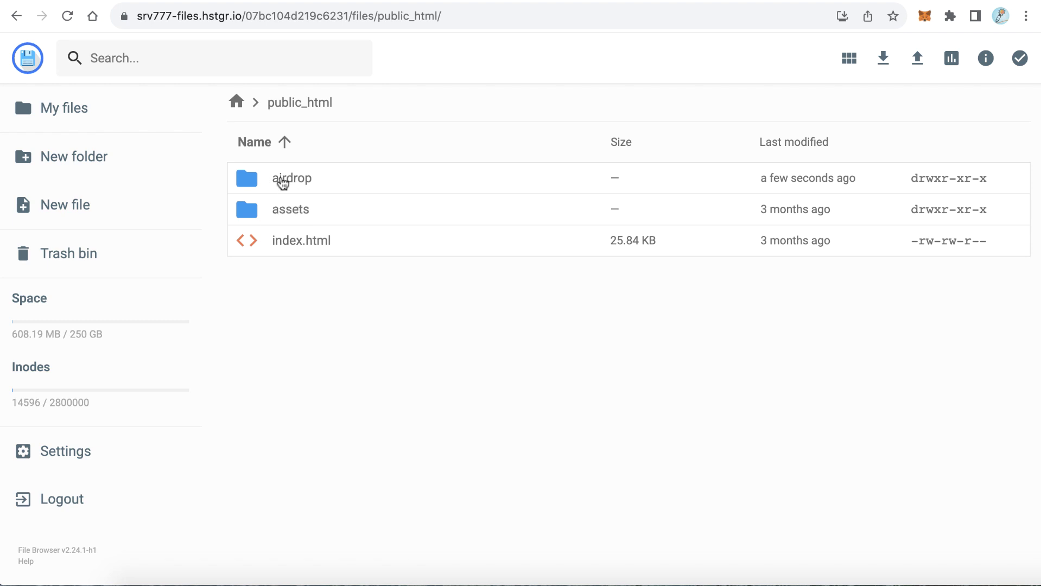
{"action": "double_click", "coordinate": [414, 181]}
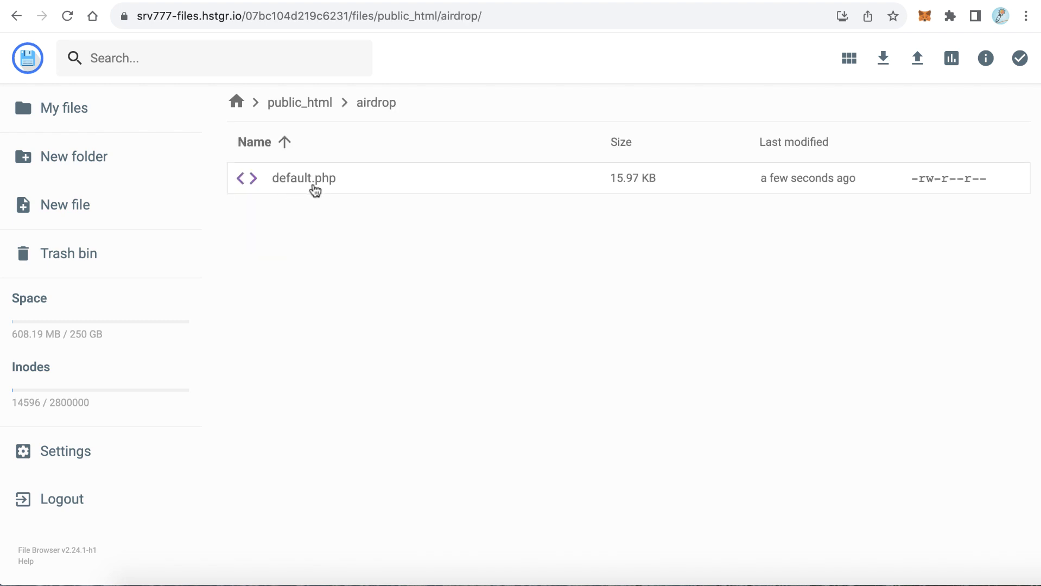
Permanently delete default.php, skipping the trash bin
{"action": "left_click", "coordinate": [440, 184]}
{"action": "left_click", "coordinate": [815, 58]}
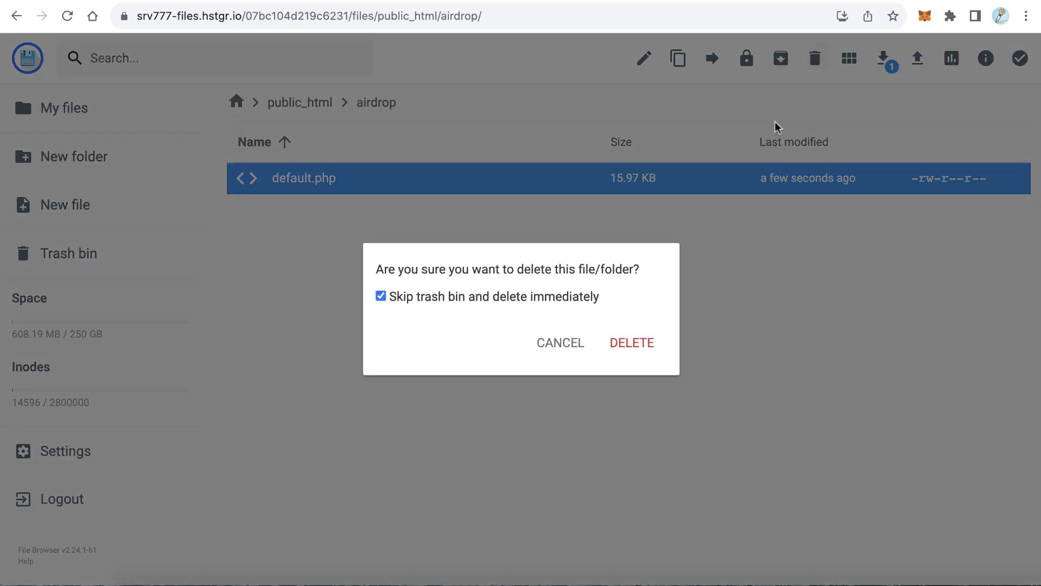
{"action": "left_click", "coordinate": [623, 347]}
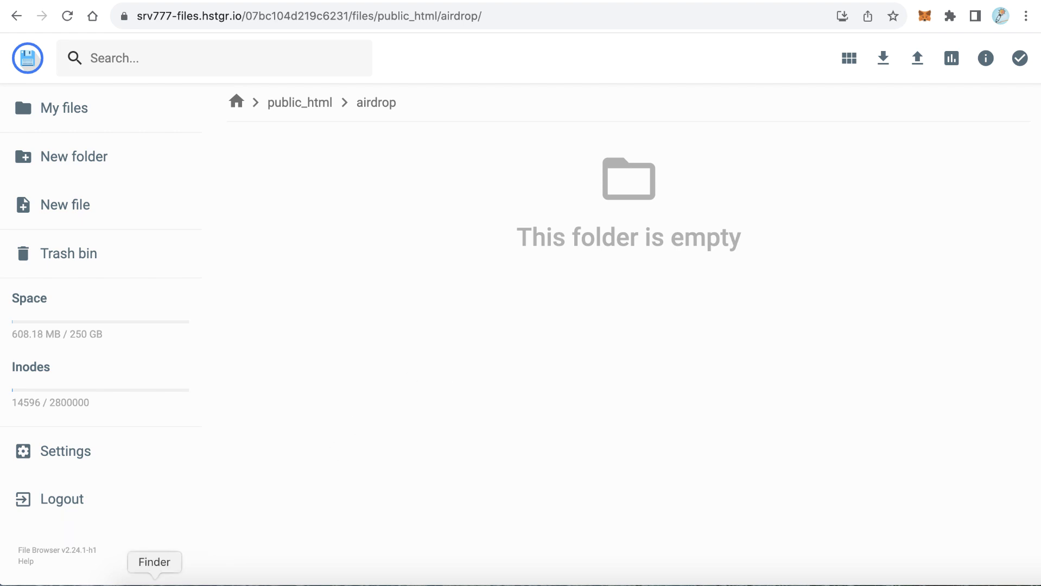
Drag Airdrop-UI.zip from the local Finder window into the airdrop file list
{"action": "left_click", "coordinate": [155, 583]}
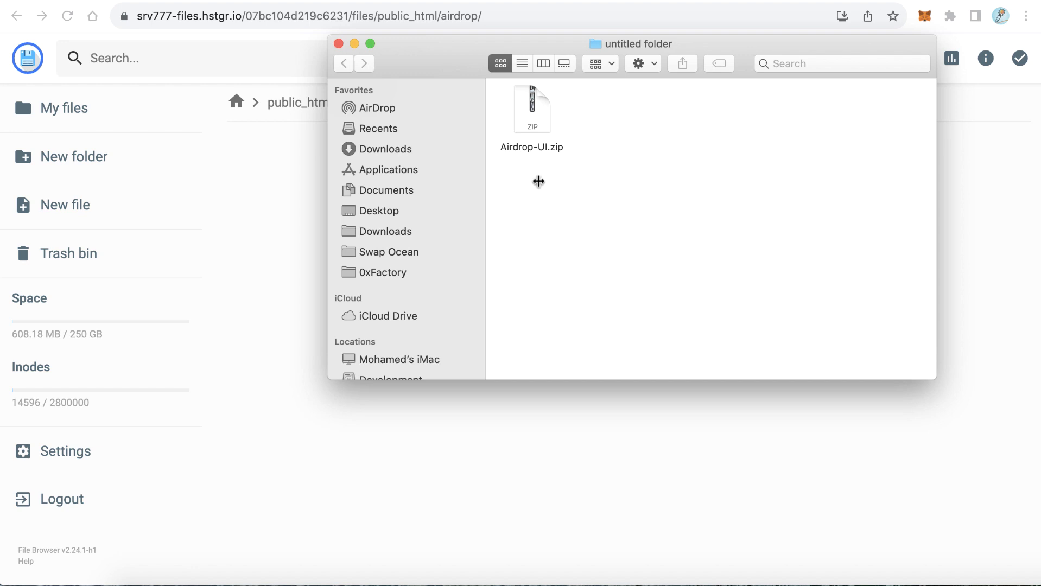
{"action": "mouse_move", "coordinate": [450, 60]}
{"action": "left_mouse_down"}
{"action": "mouse_move", "coordinate": [470, 163]}
{"action": "mouse_move", "coordinate": [550, 264]}
{"action": "left_mouse_up"}
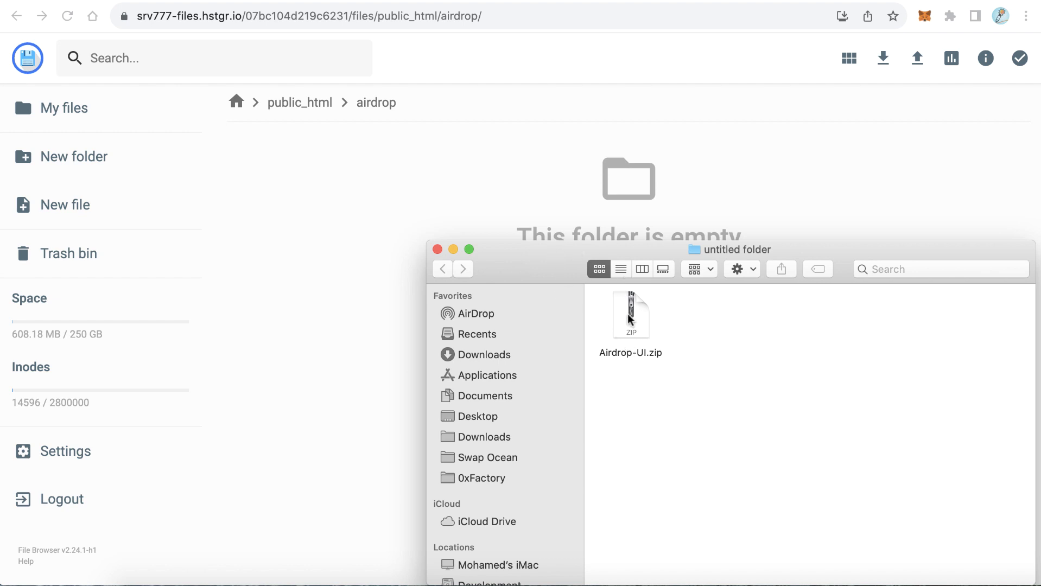
{"action": "mouse_move", "coordinate": [629, 315]}
{"action": "left_mouse_down"}
{"action": "mouse_move", "coordinate": [577, 304]}
{"action": "mouse_move", "coordinate": [355, 198]}
{"action": "left_mouse_up"}
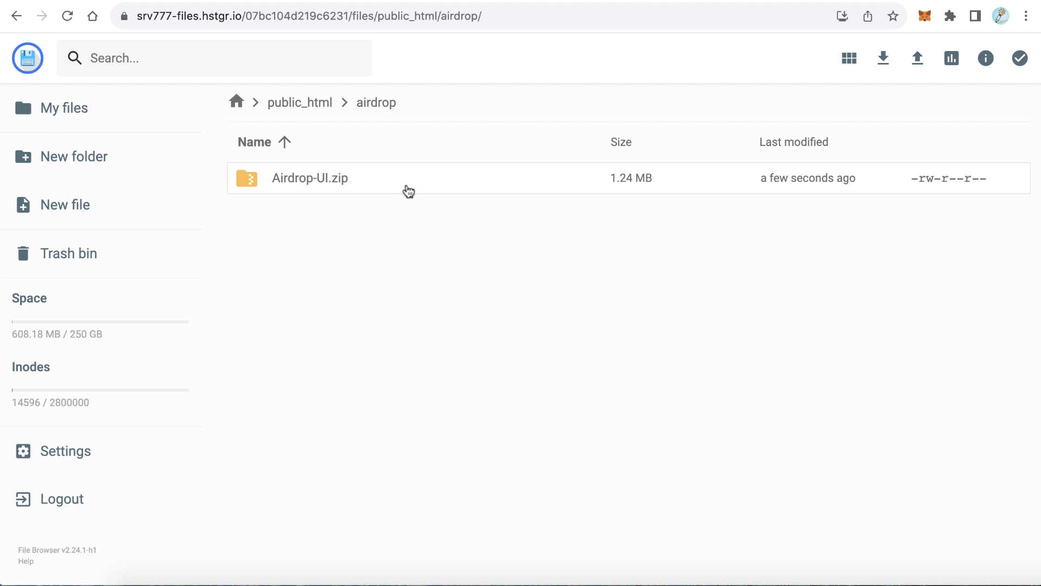
Extract Airdrop-UI.zip in place within the airdrop folder
{"action": "left_click", "coordinate": [409, 191]}
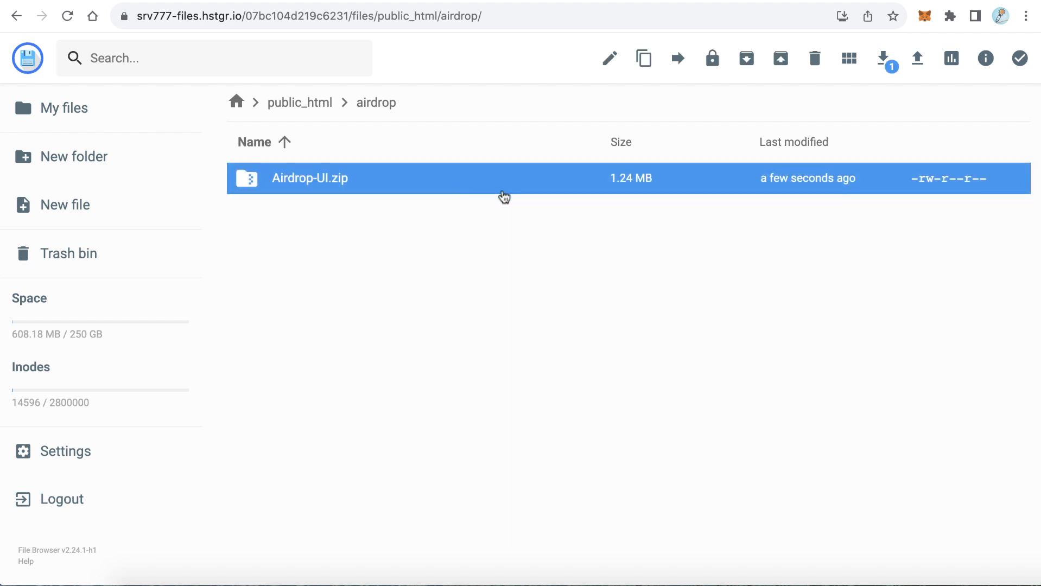
{"action": "right_click", "coordinate": [397, 186]}
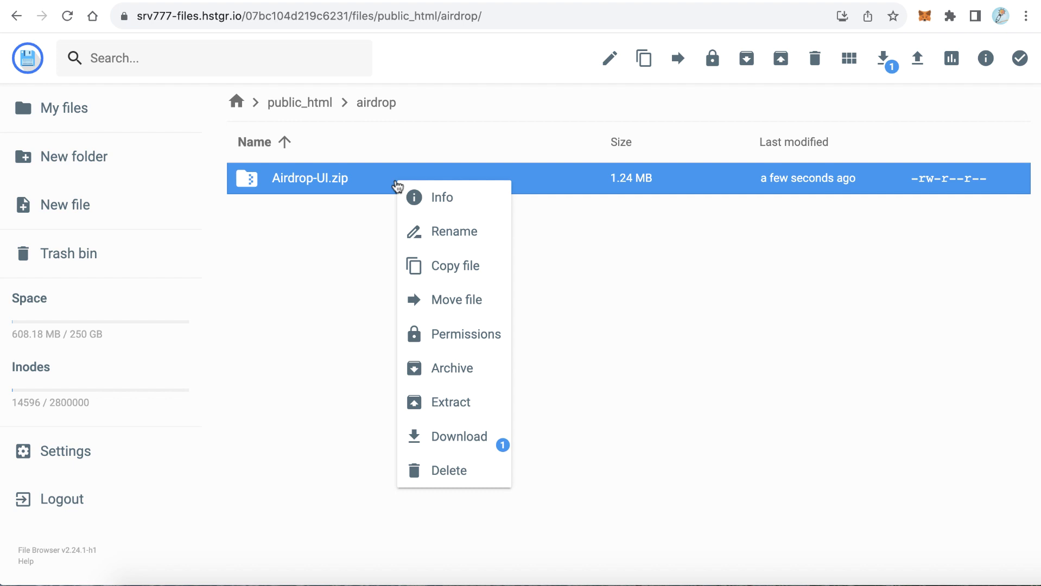
{"action": "left_click", "coordinate": [453, 404]}
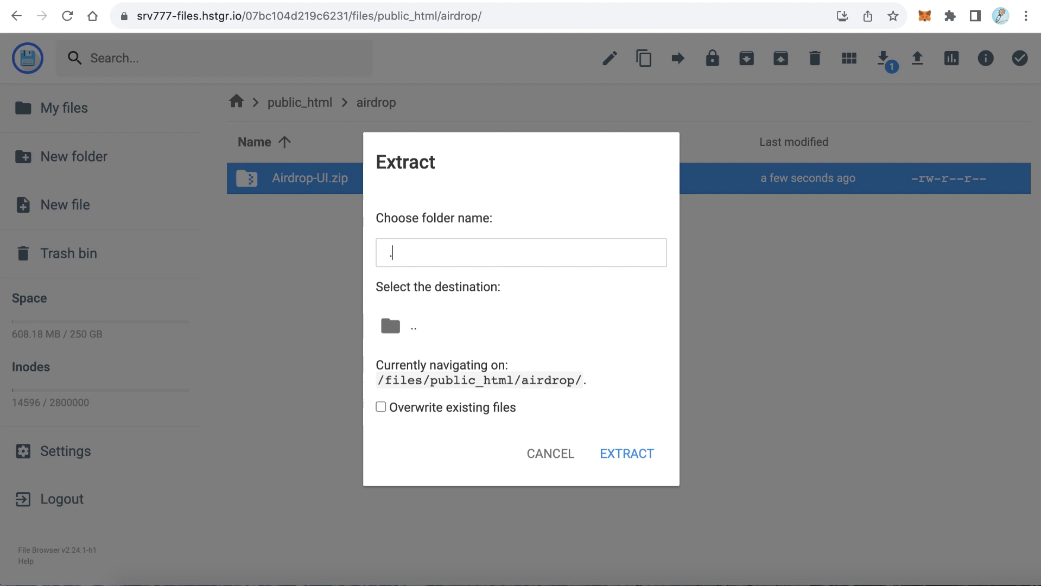
{"action": "left_click", "coordinate": [626, 451]}
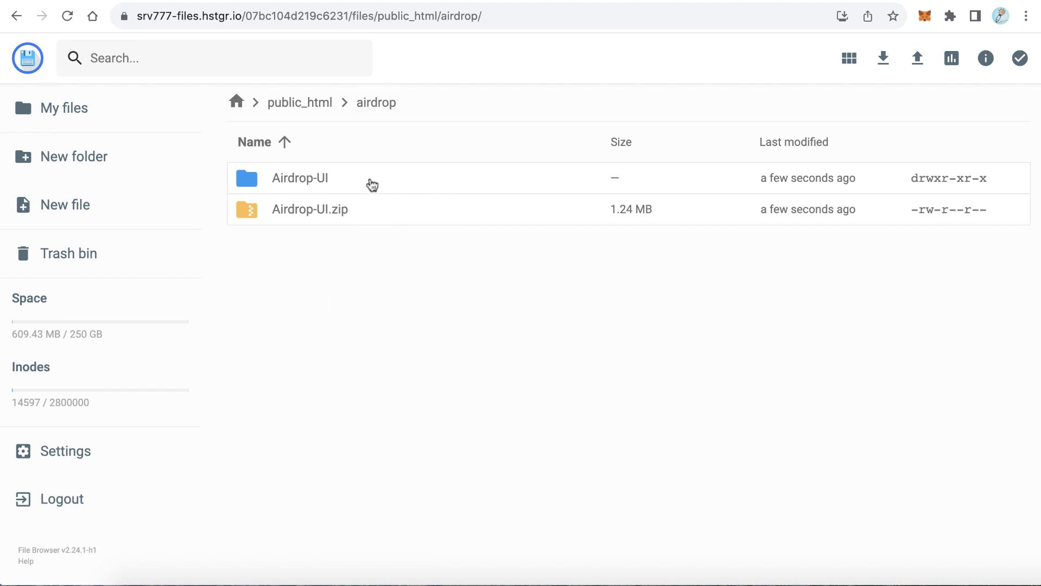
Select all files inside Airdrop-UI and move them to the parent airdrop folder
{"action": "double_click", "coordinate": [415, 182]}
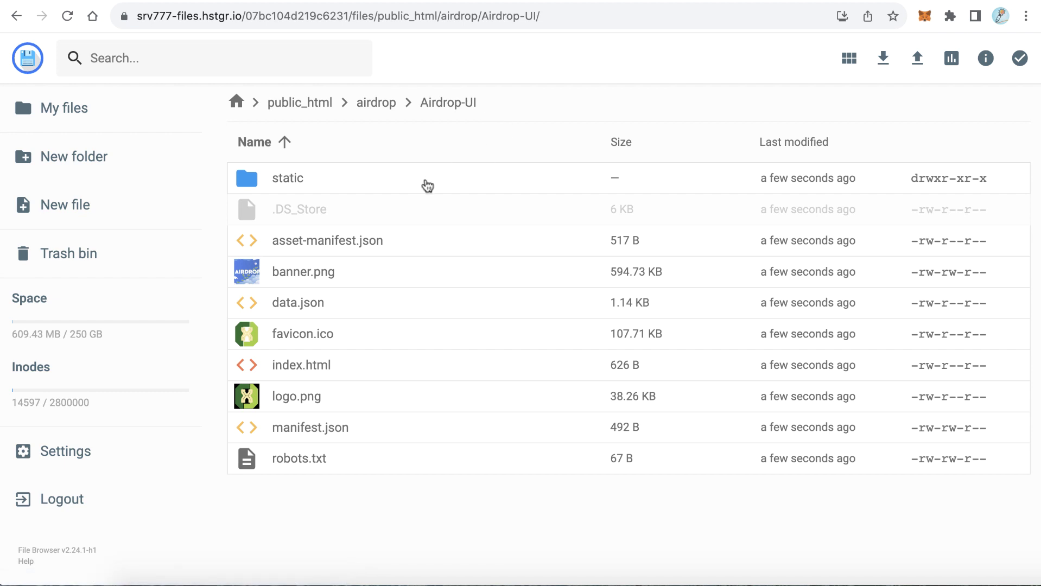
{"action": "key", "text": "ctrl+a"}
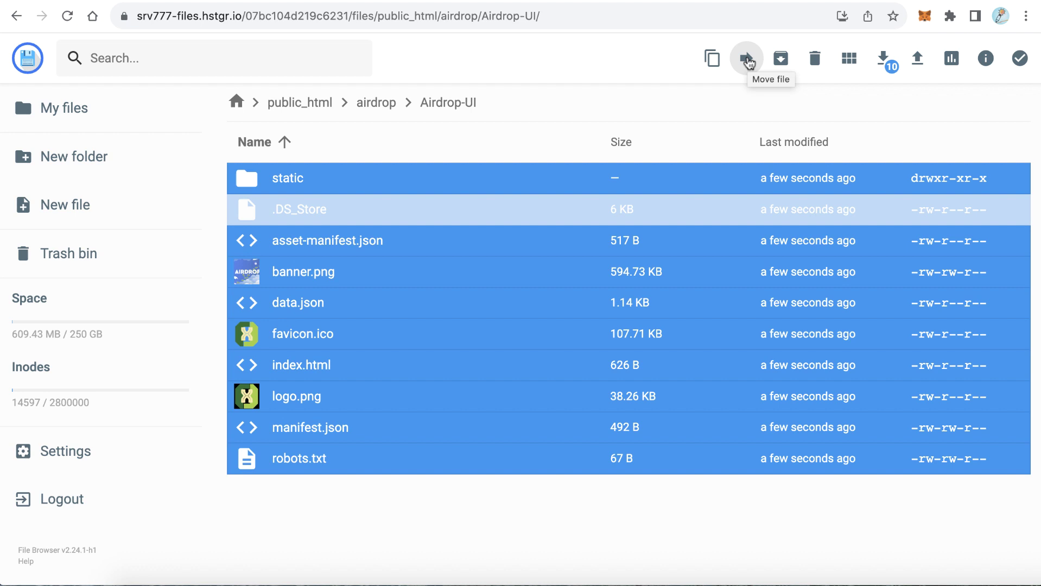
{"action": "left_click", "coordinate": [747, 59]}
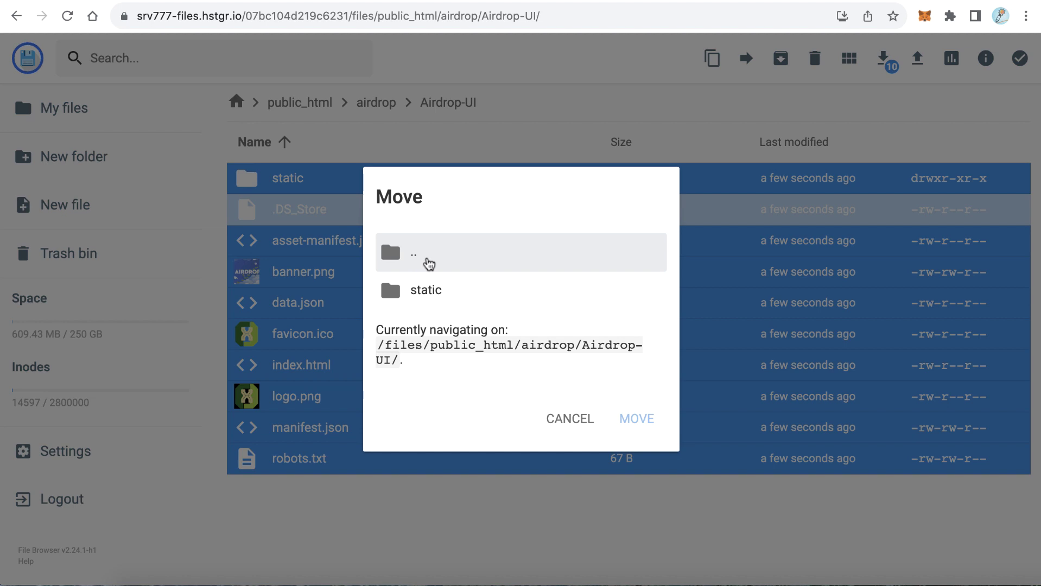
{"action": "double_click", "coordinate": [429, 264]}
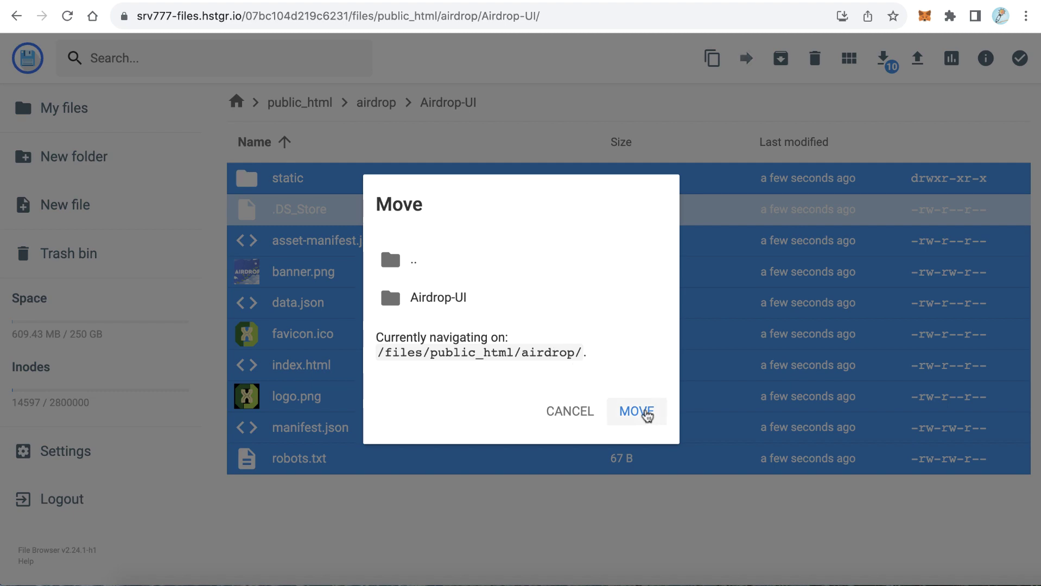
{"action": "left_click", "coordinate": [647, 416]}
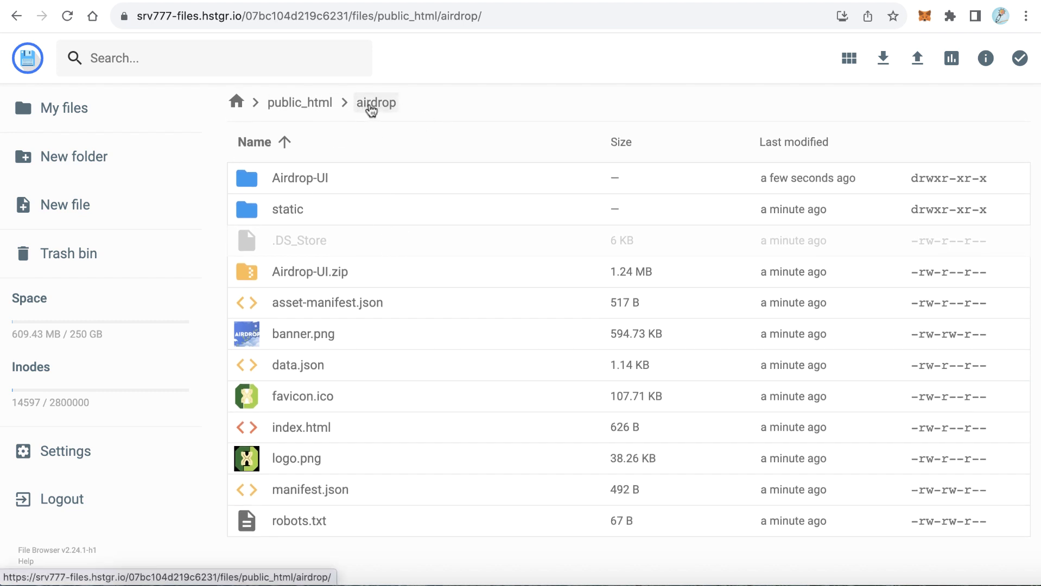
Delete the emptied Airdrop-UI folder together with Airdrop-UI.zip
{"action": "double_click", "coordinate": [364, 181]}
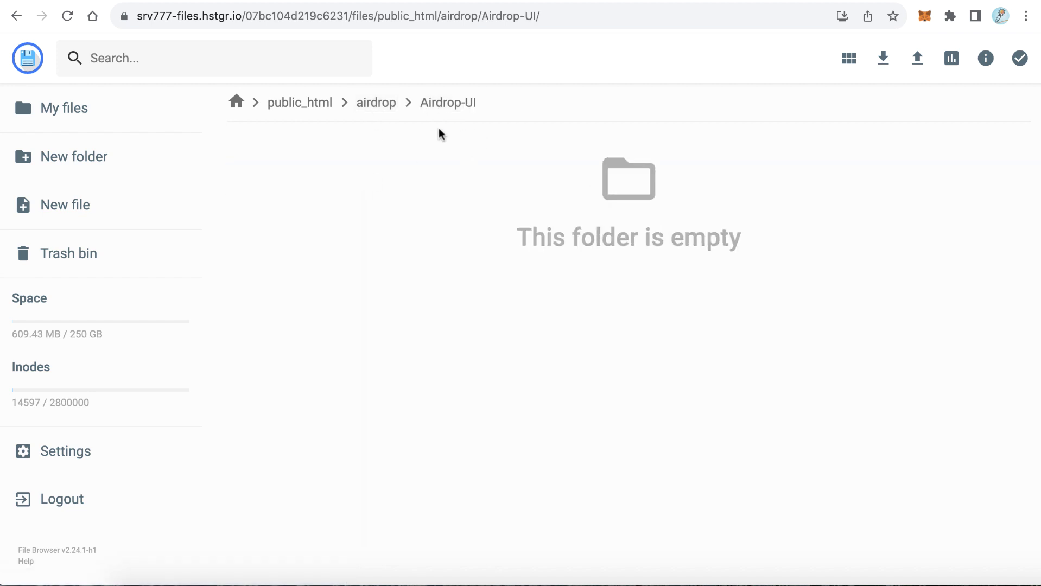
{"action": "left_click", "coordinate": [375, 106]}
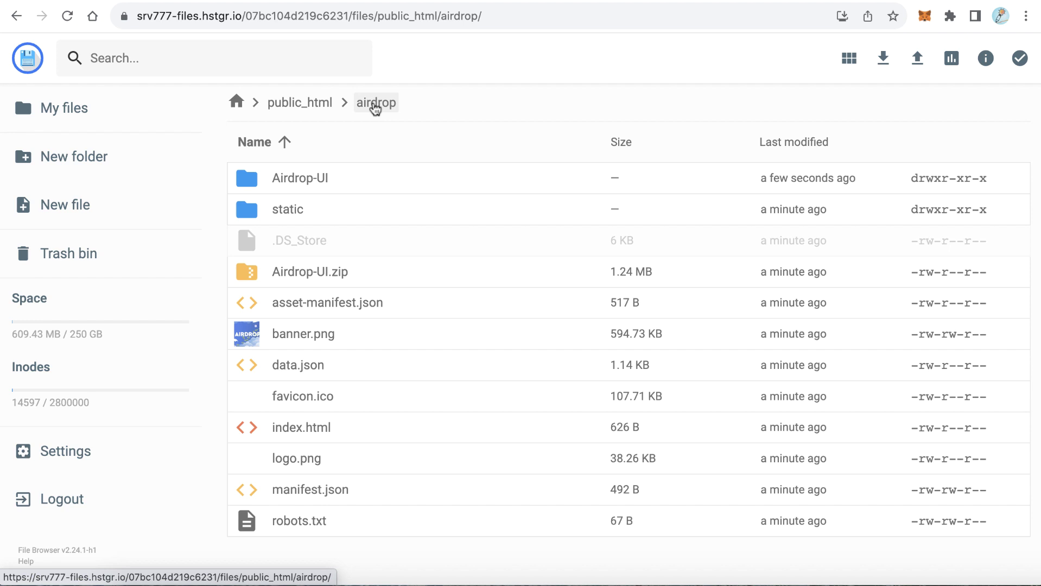
{"action": "left_click", "coordinate": [400, 185]}
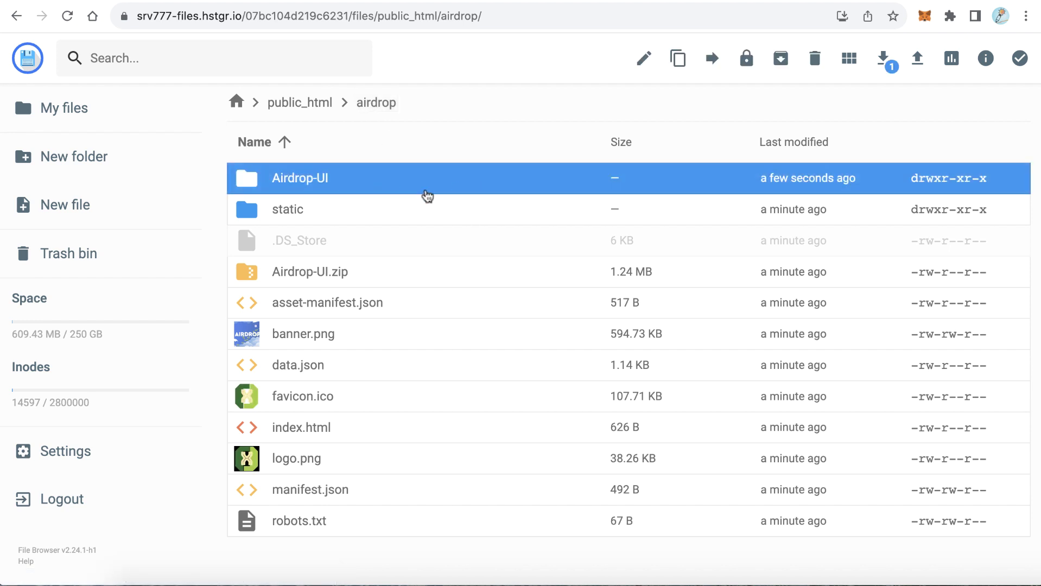
{"action": "left_click", "coordinate": [327, 281], "text": "ctrl"}
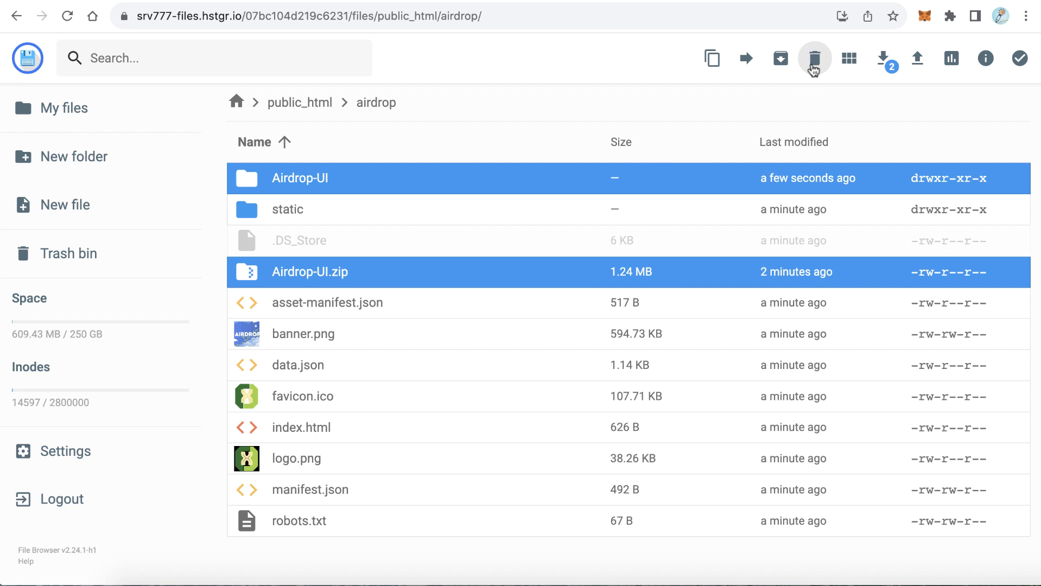
{"action": "left_click", "coordinate": [814, 60]}
{"action": "left_click", "coordinate": [623, 343]}
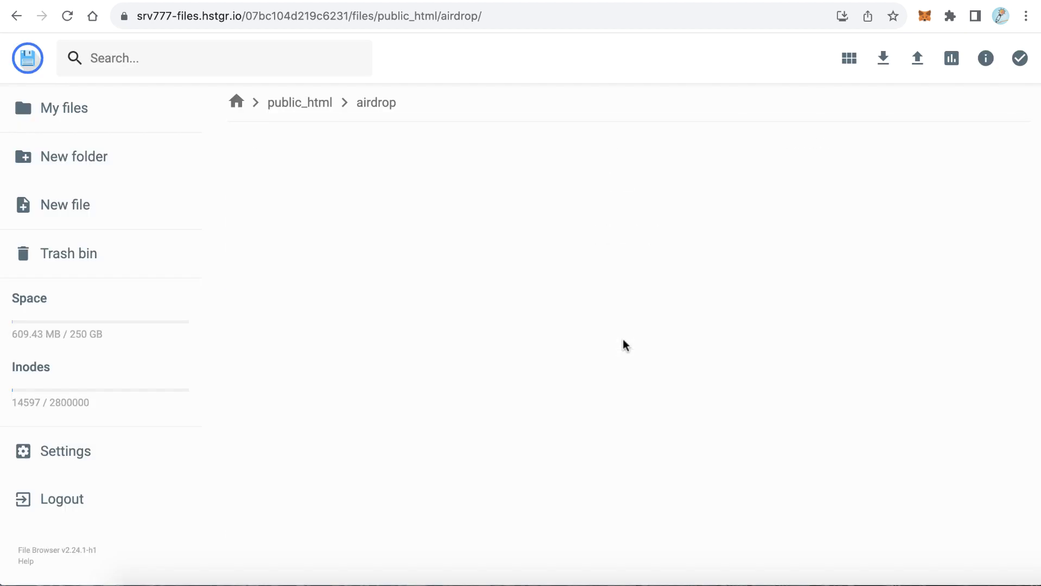